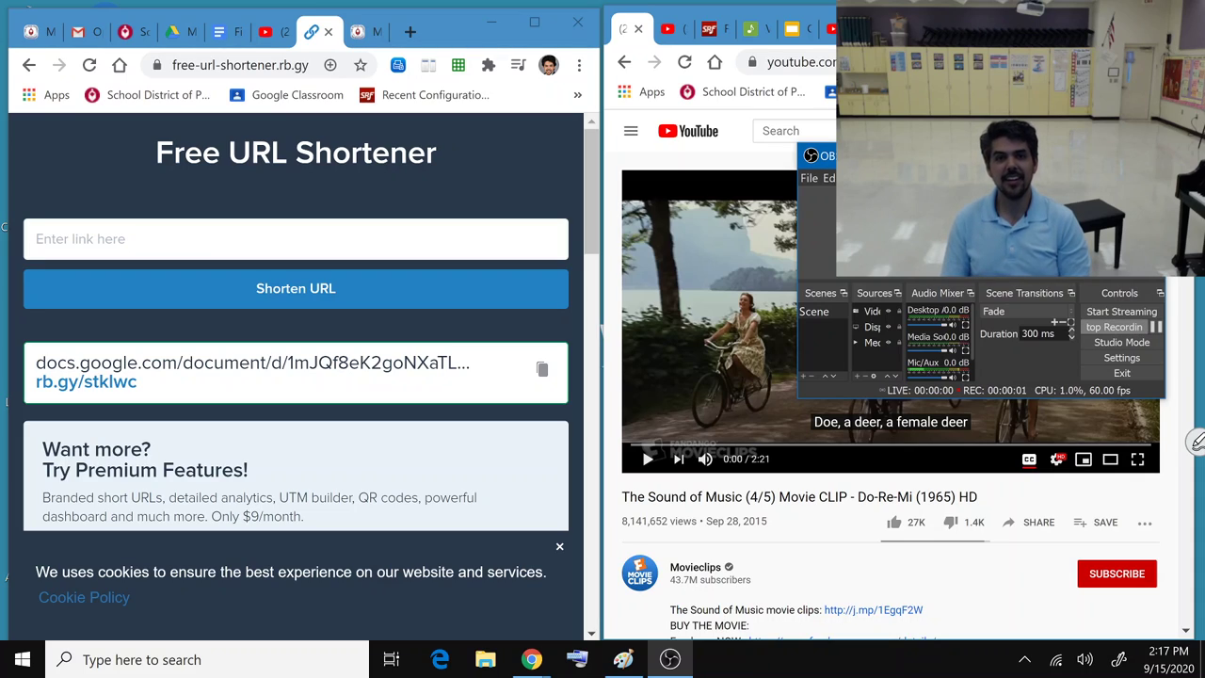
Step: Bring up the My test Link document and dismiss its Share dialog
{"action": "left_click", "coordinate": [1096, 155]}
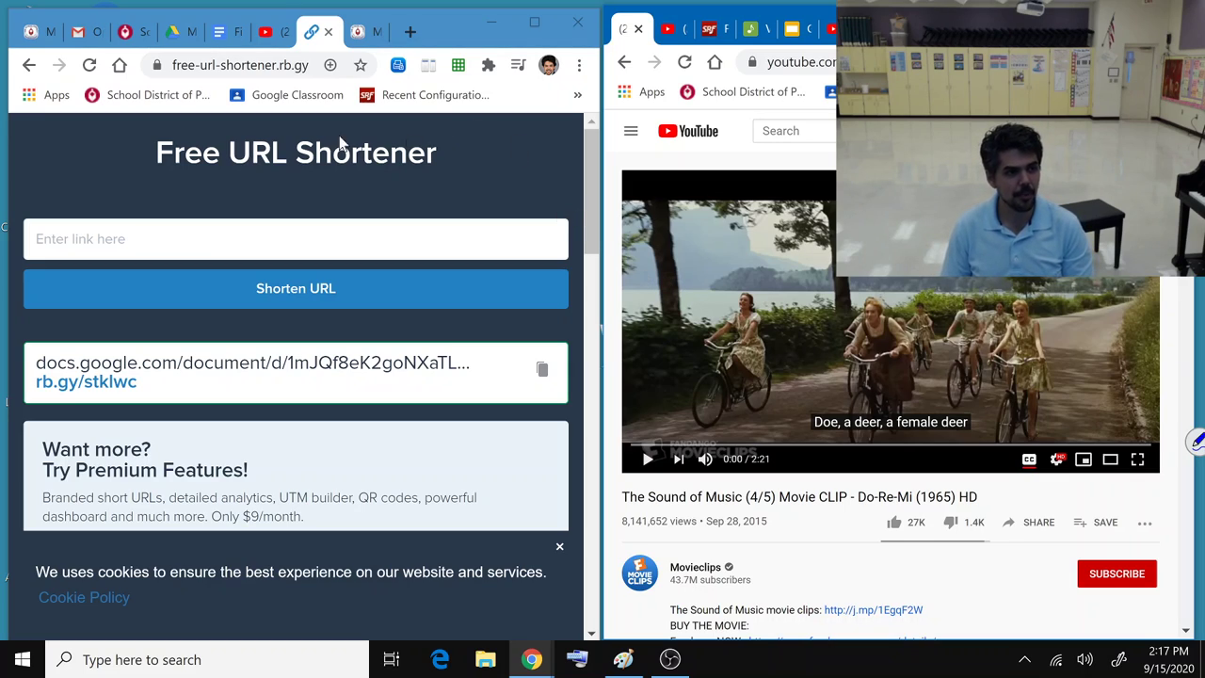
{"action": "left_click", "coordinate": [221, 34]}
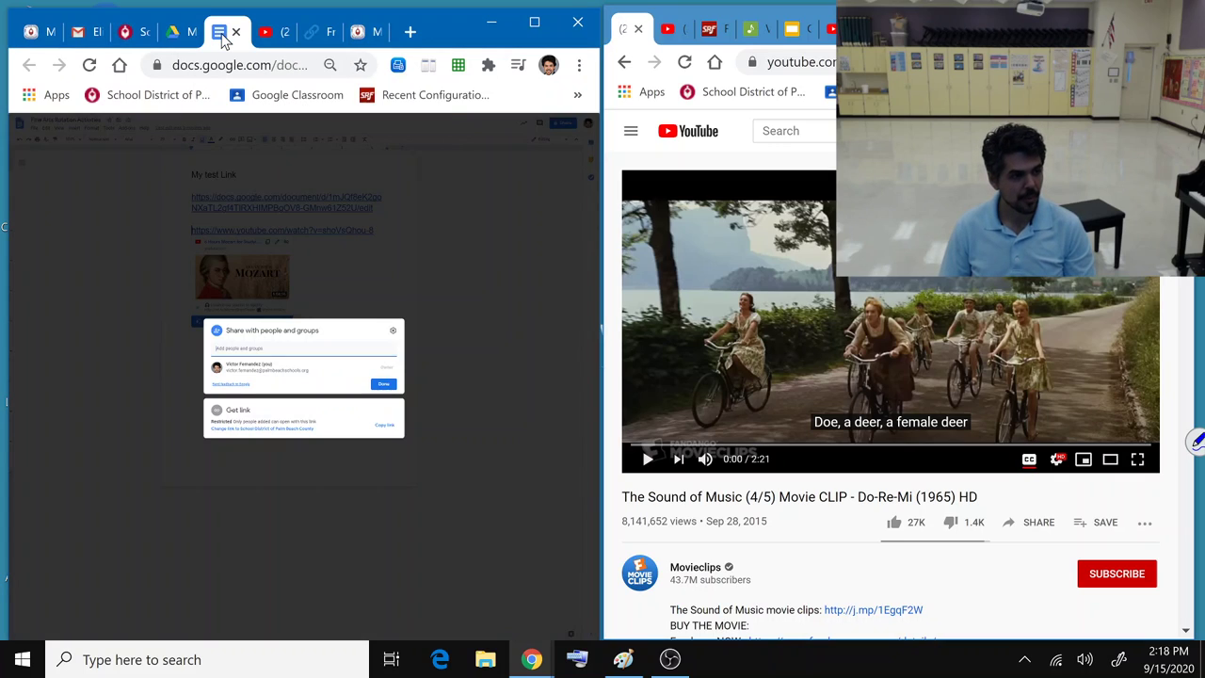
{"action": "left_click", "coordinate": [151, 233]}
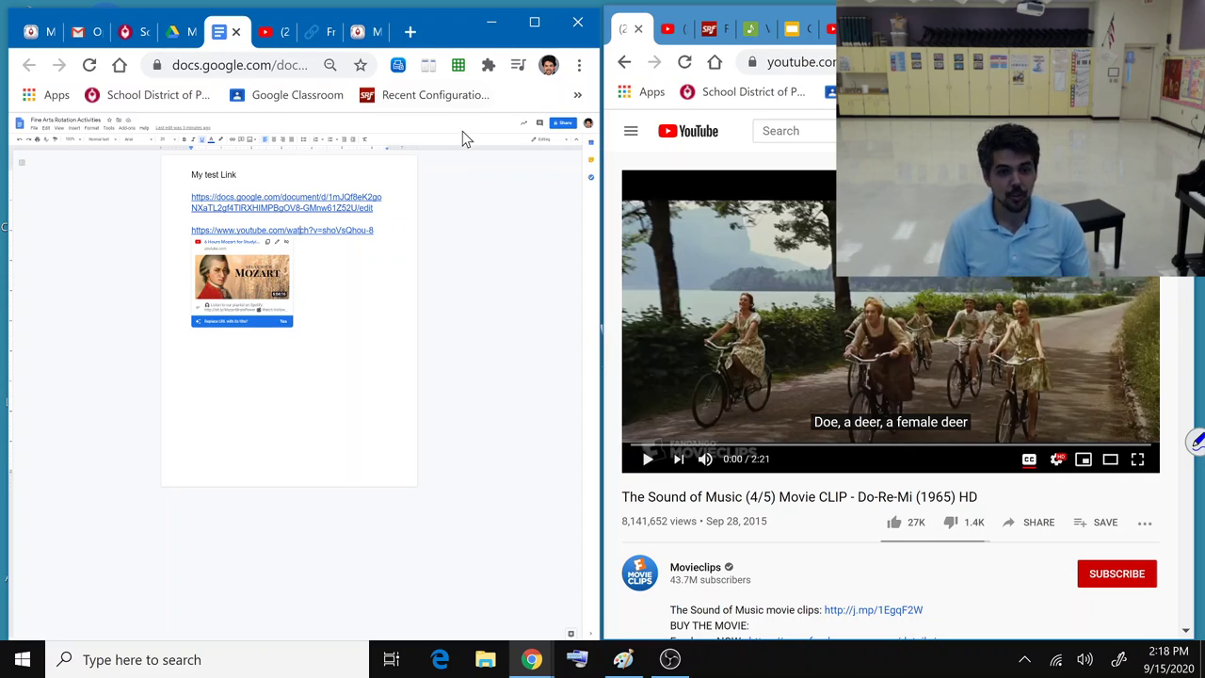
Step: Set link access to 'Anyone with the link' and copy the document's sharing link
{"action": "left_click", "coordinate": [563, 125]}
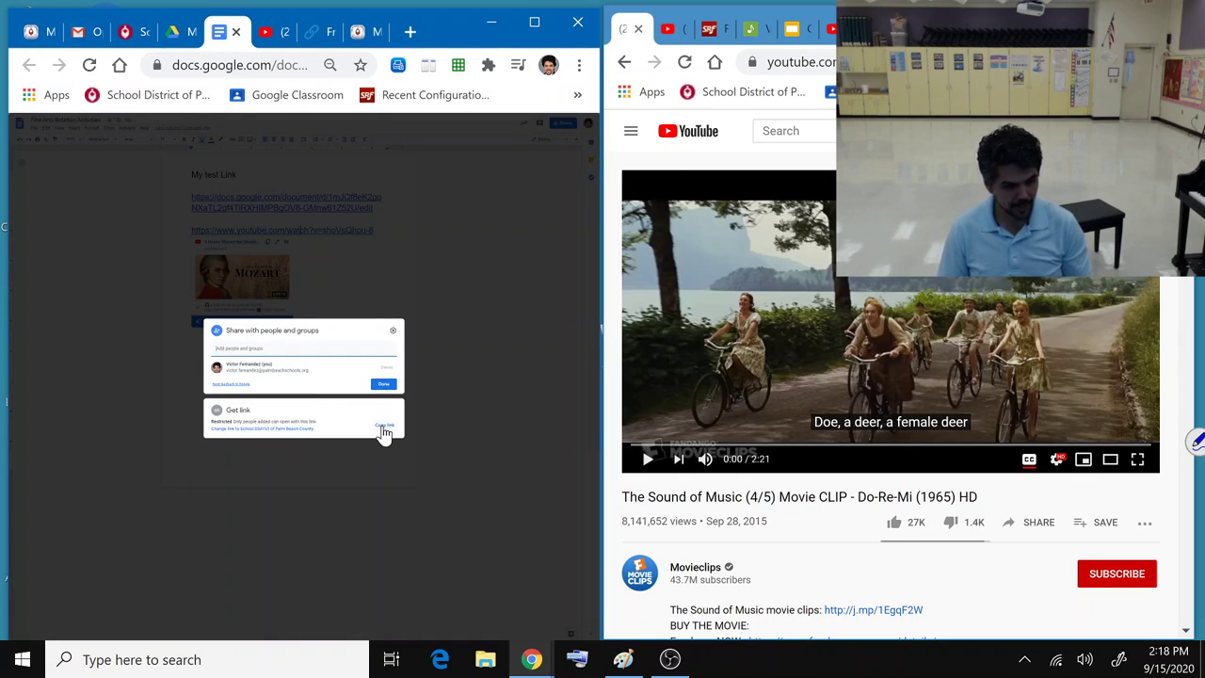
{"action": "left_click", "coordinate": [295, 428]}
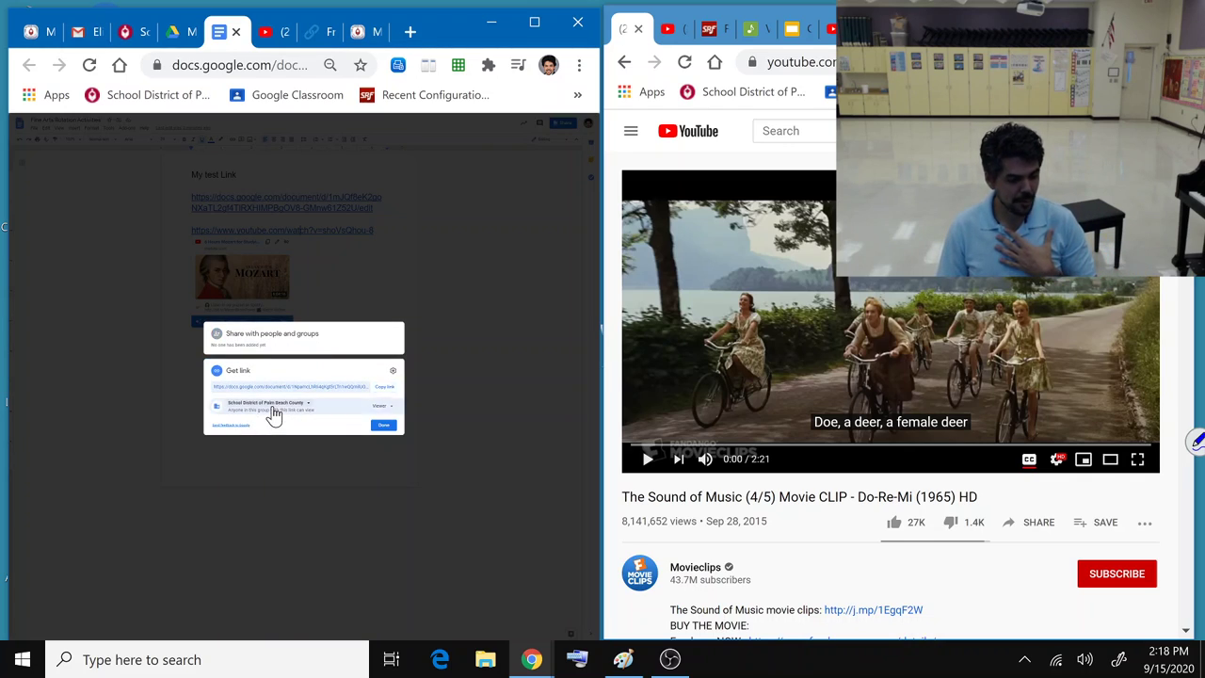
{"action": "left_click", "coordinate": [273, 413]}
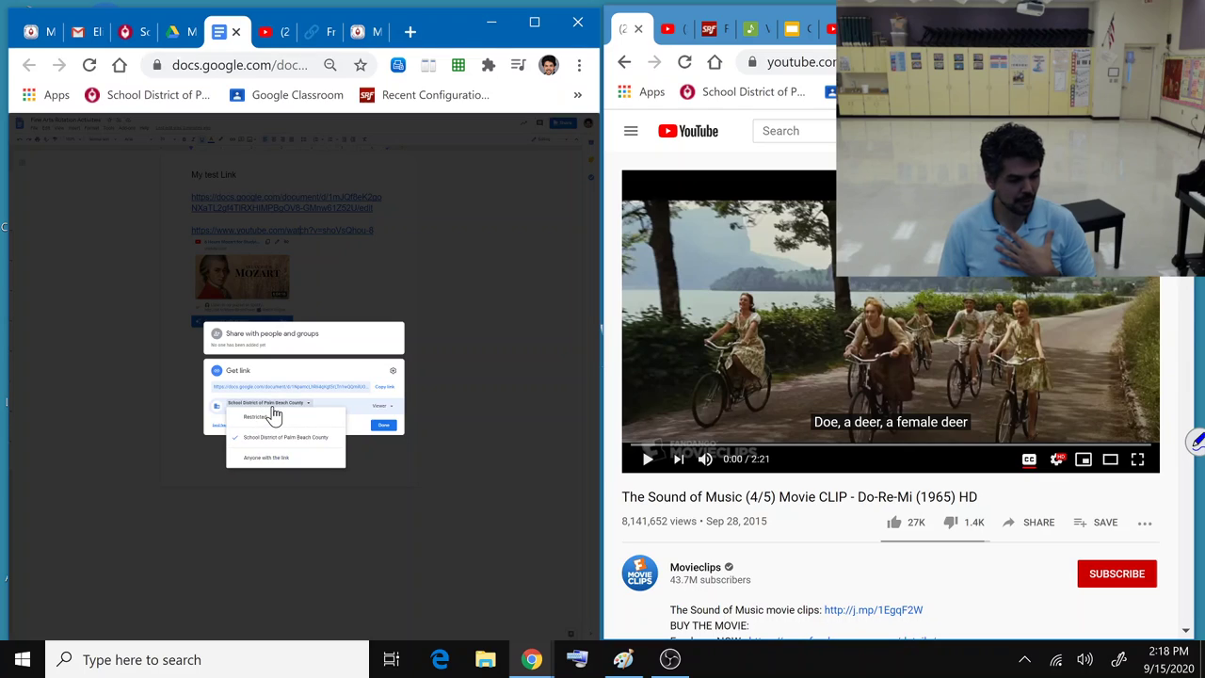
{"action": "left_click", "coordinate": [268, 458]}
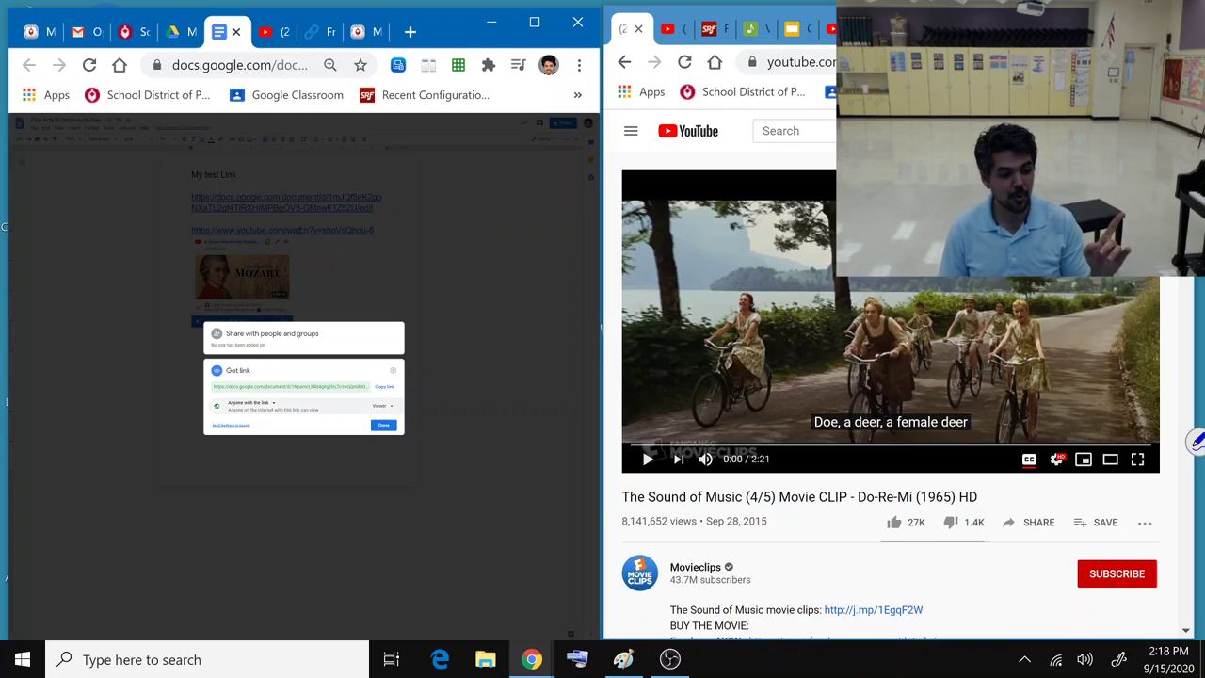
{"action": "left_click", "coordinate": [384, 387]}
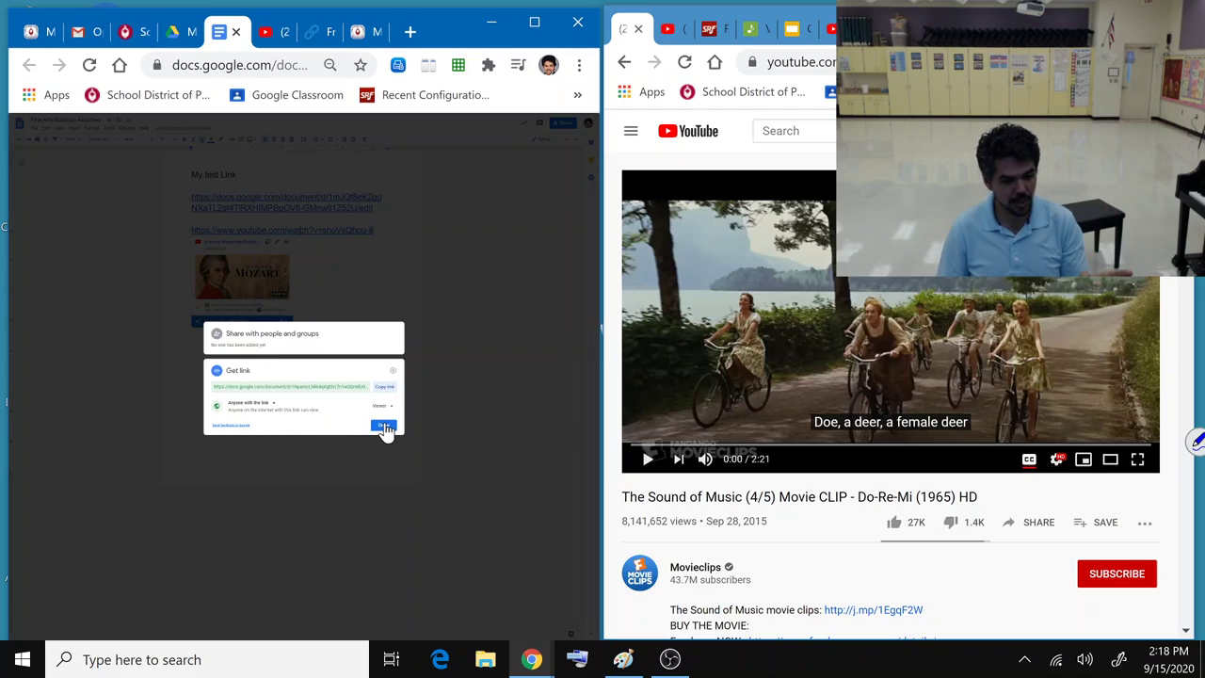
{"action": "left_click", "coordinate": [387, 389]}
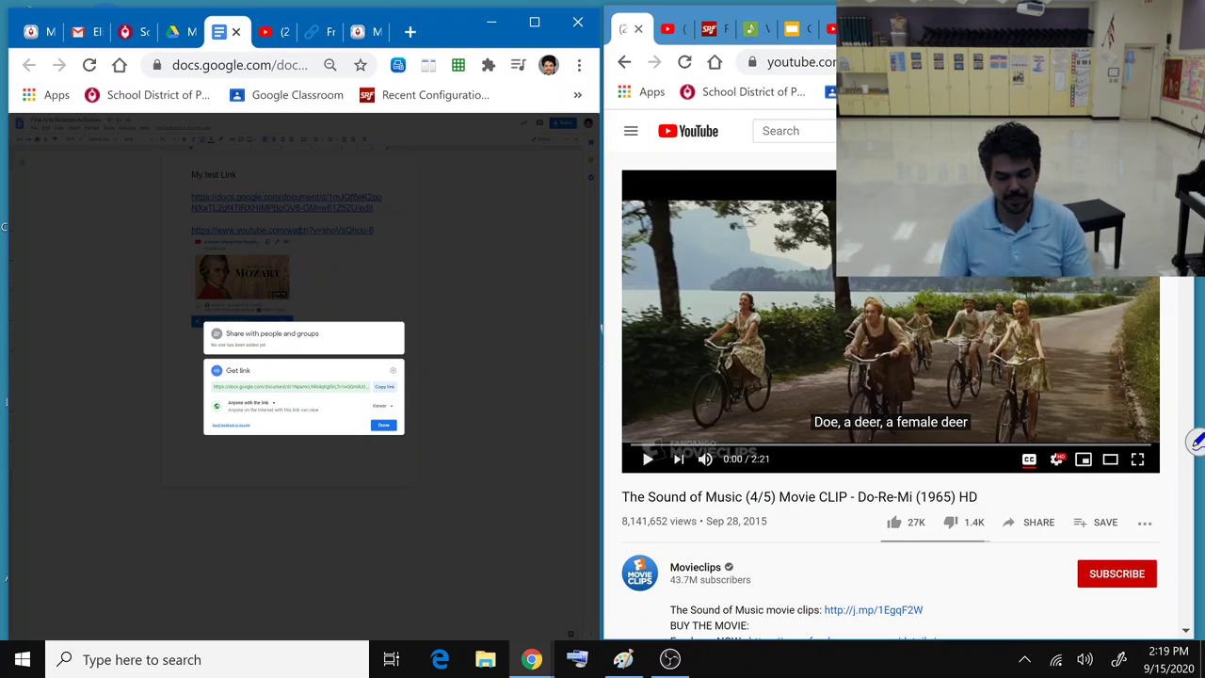
Step: Search the district portal's applications for 'url' and launch URL Shortener
{"action": "left_click", "coordinate": [366, 36]}
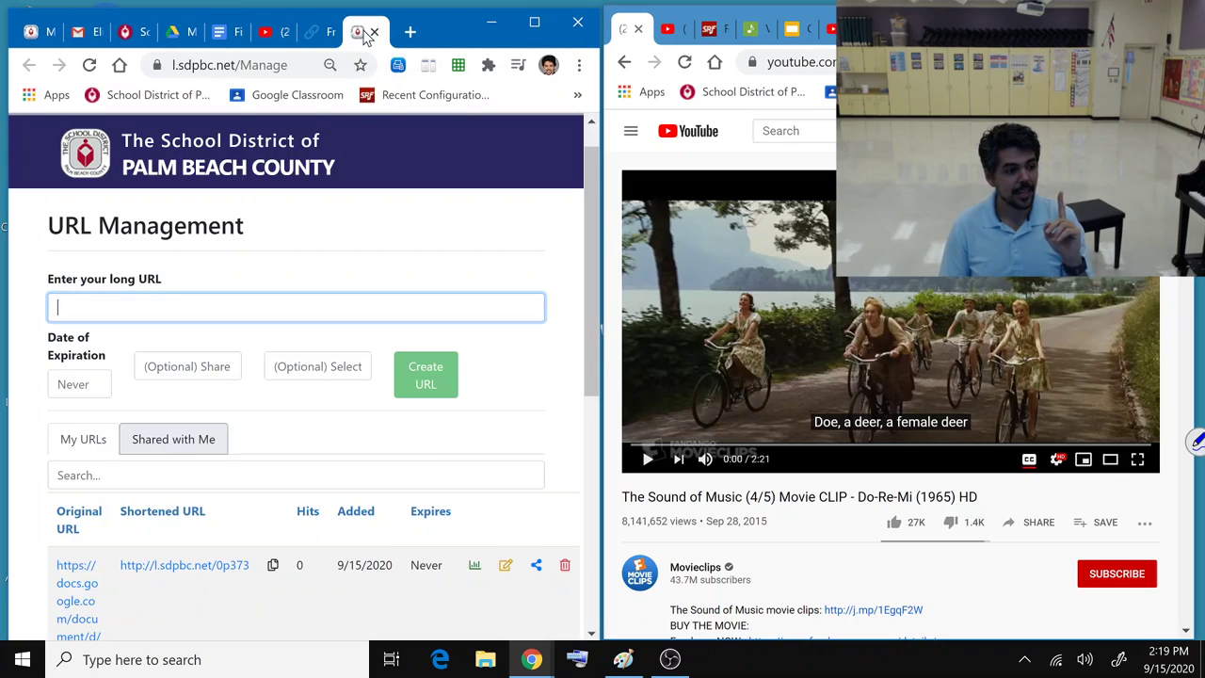
{"action": "left_click", "coordinate": [36, 33]}
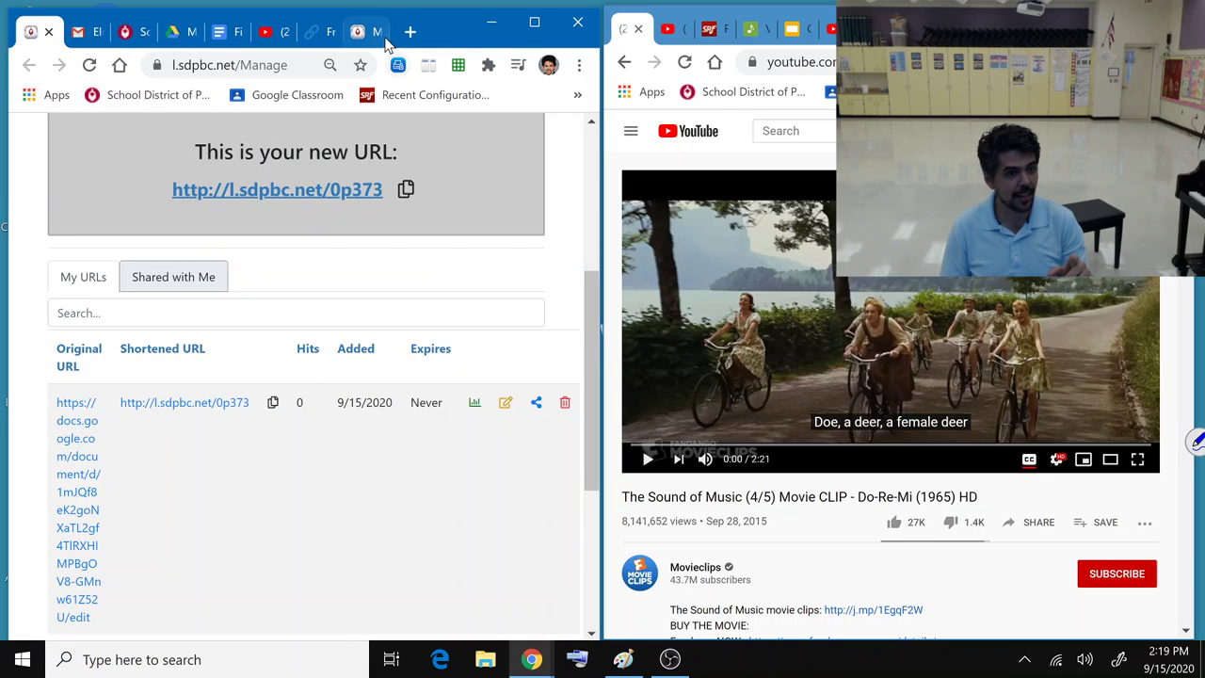
{"action": "left_click", "coordinate": [158, 97]}
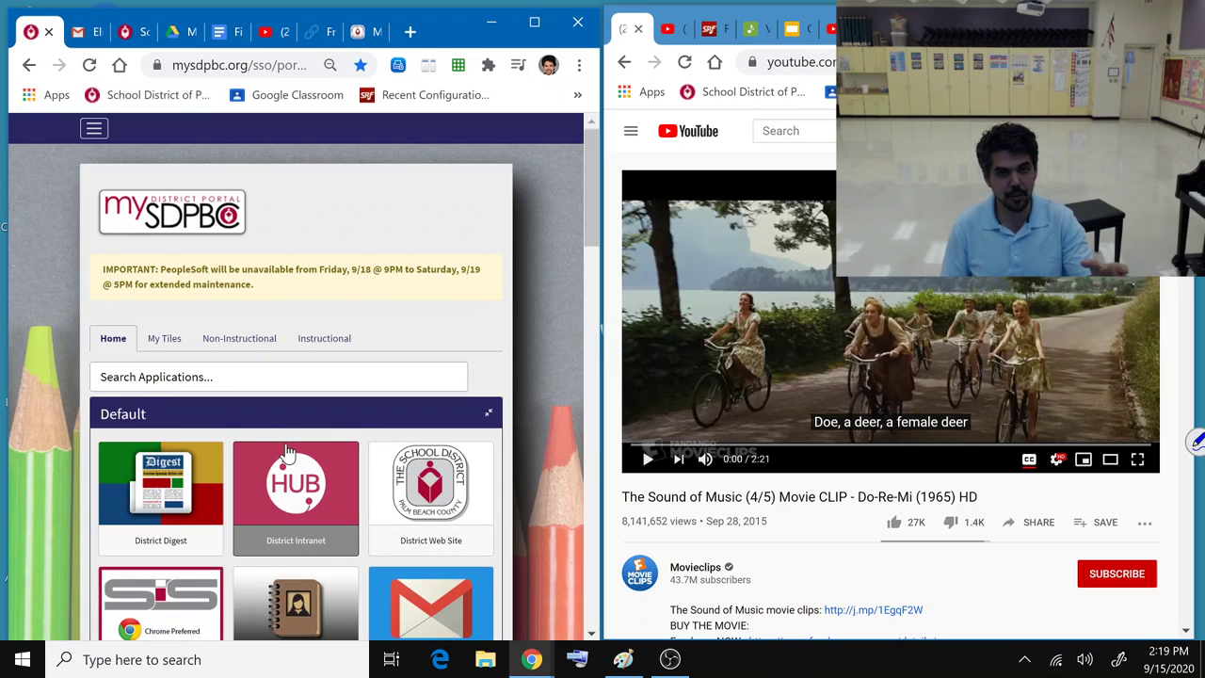
{"action": "left_click", "coordinate": [235, 376]}
{"action": "type", "text": "url"}
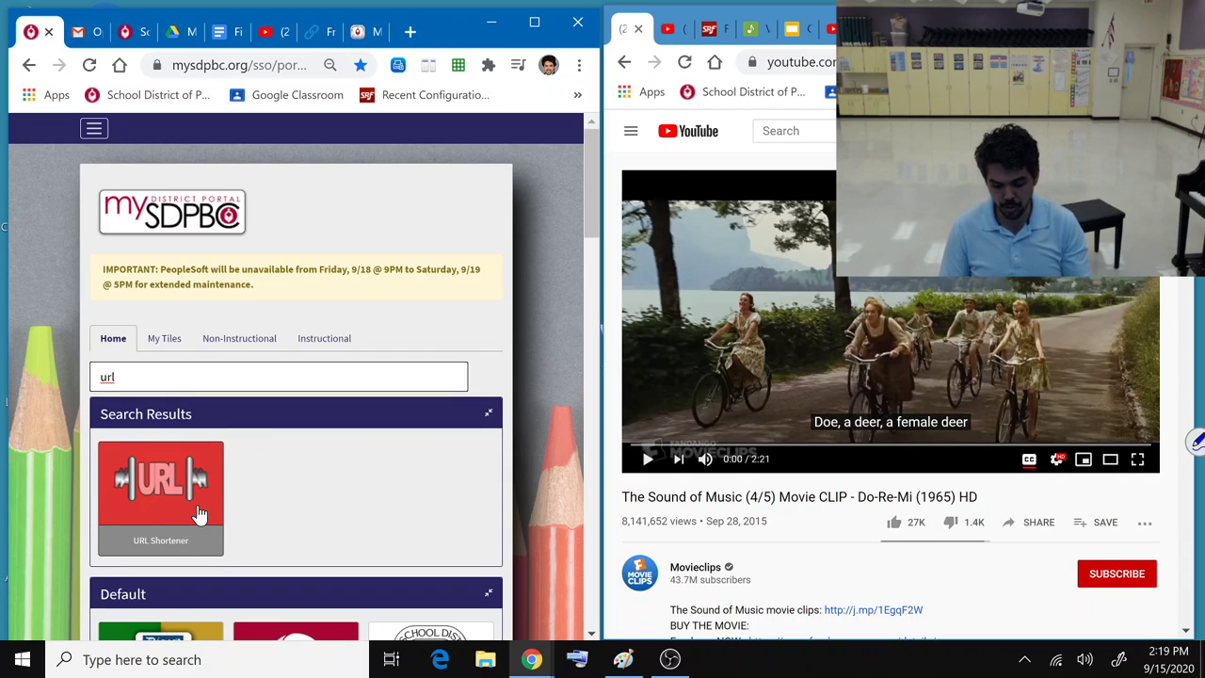
{"action": "left_click", "coordinate": [200, 513]}
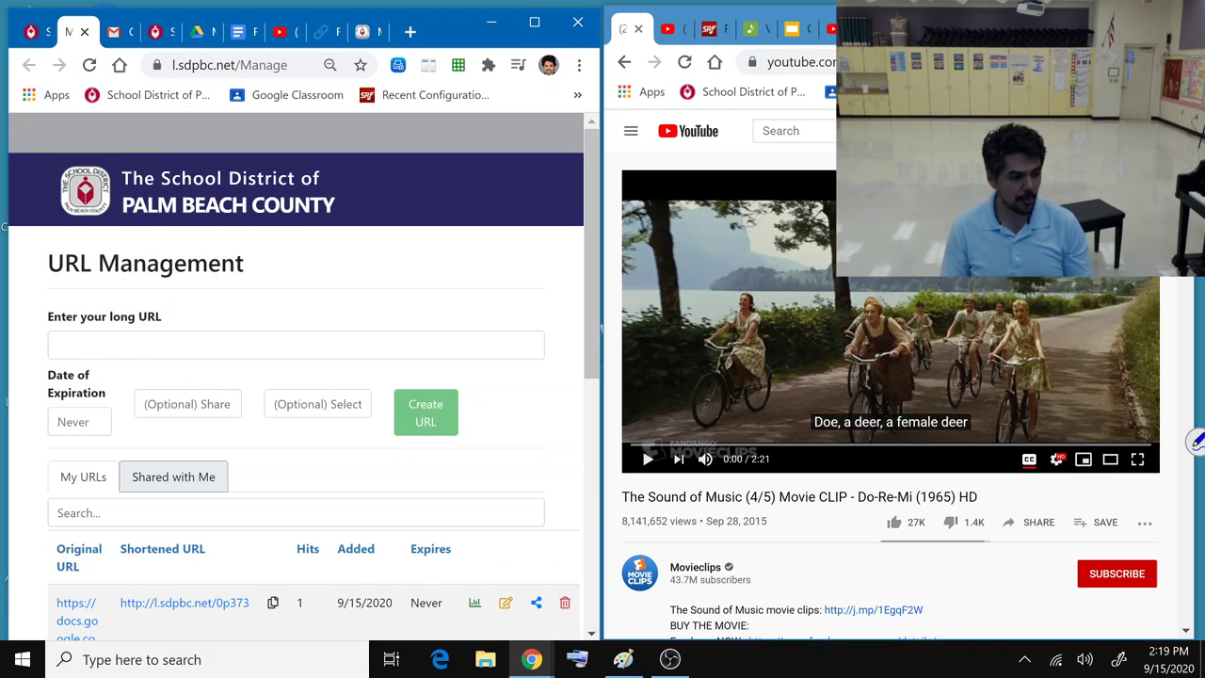
{"action": "left_click", "coordinate": [58, 345]}
{"action": "key", "text": "ctrl+v"}
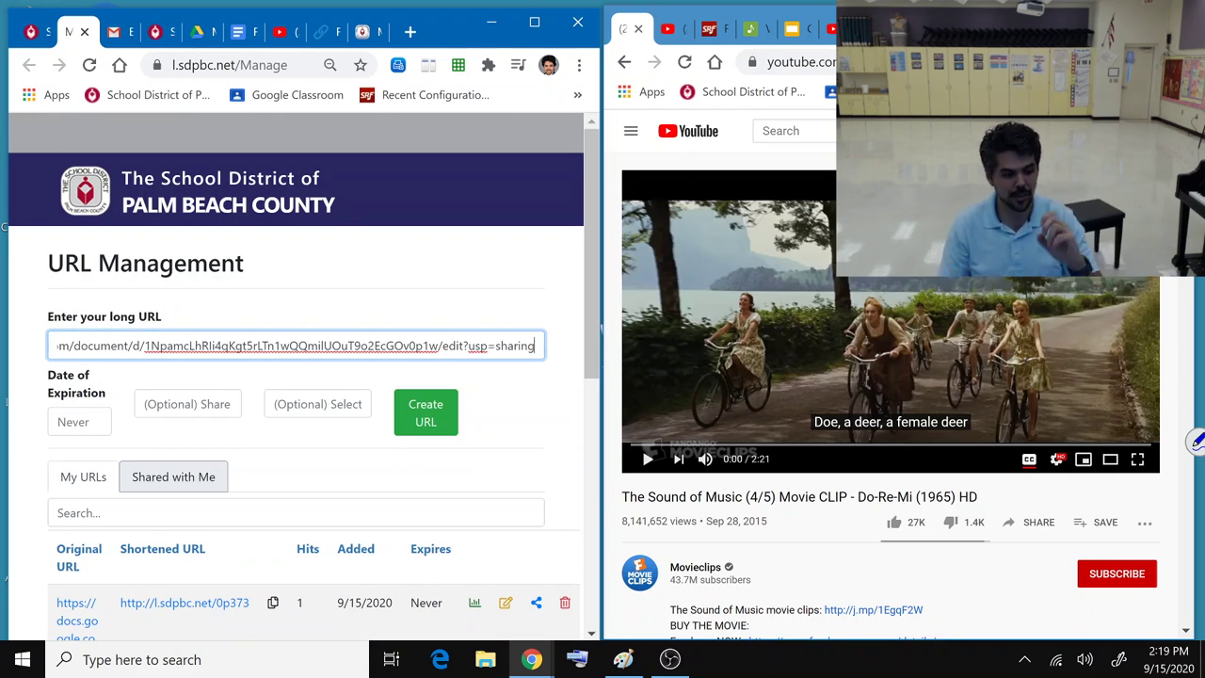
{"action": "left_click", "coordinate": [242, 36]}
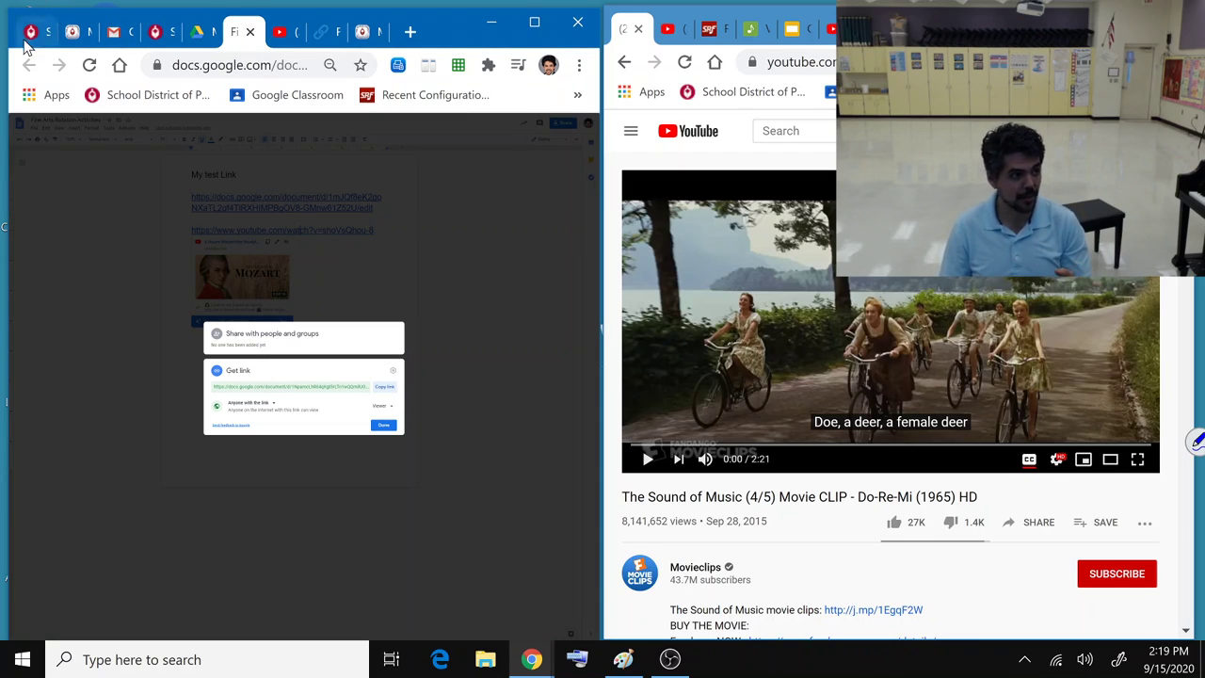
{"action": "left_click", "coordinate": [78, 35]}
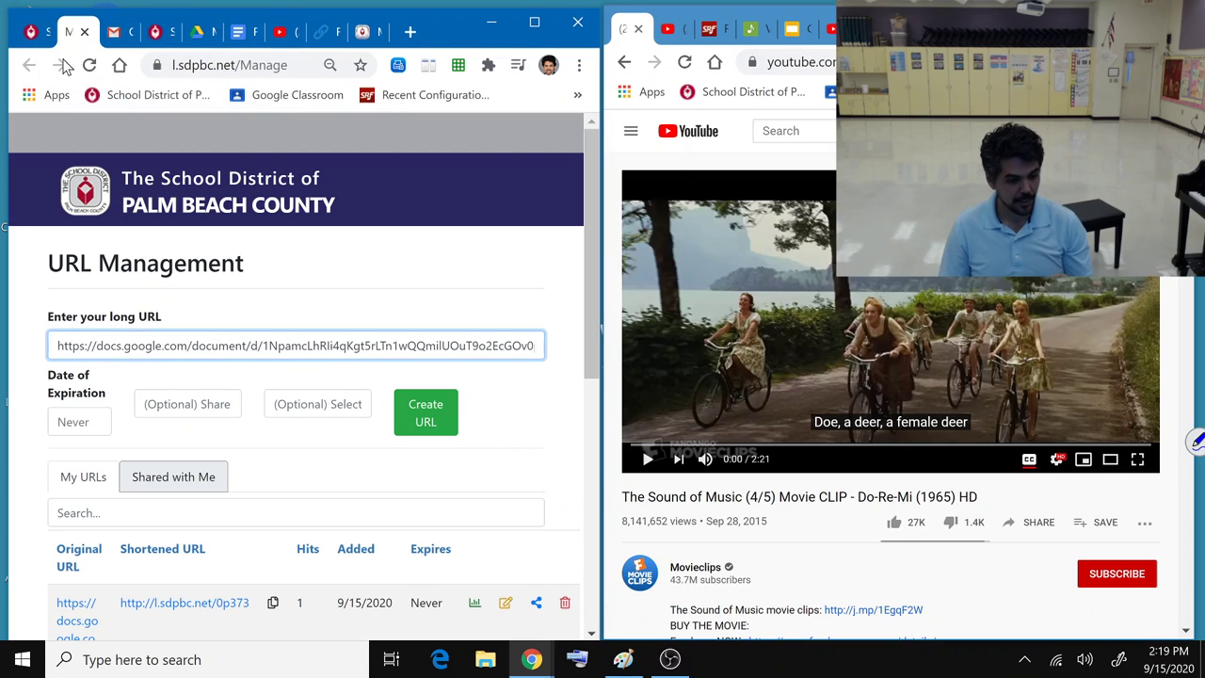
{"action": "left_click", "coordinate": [424, 421]}
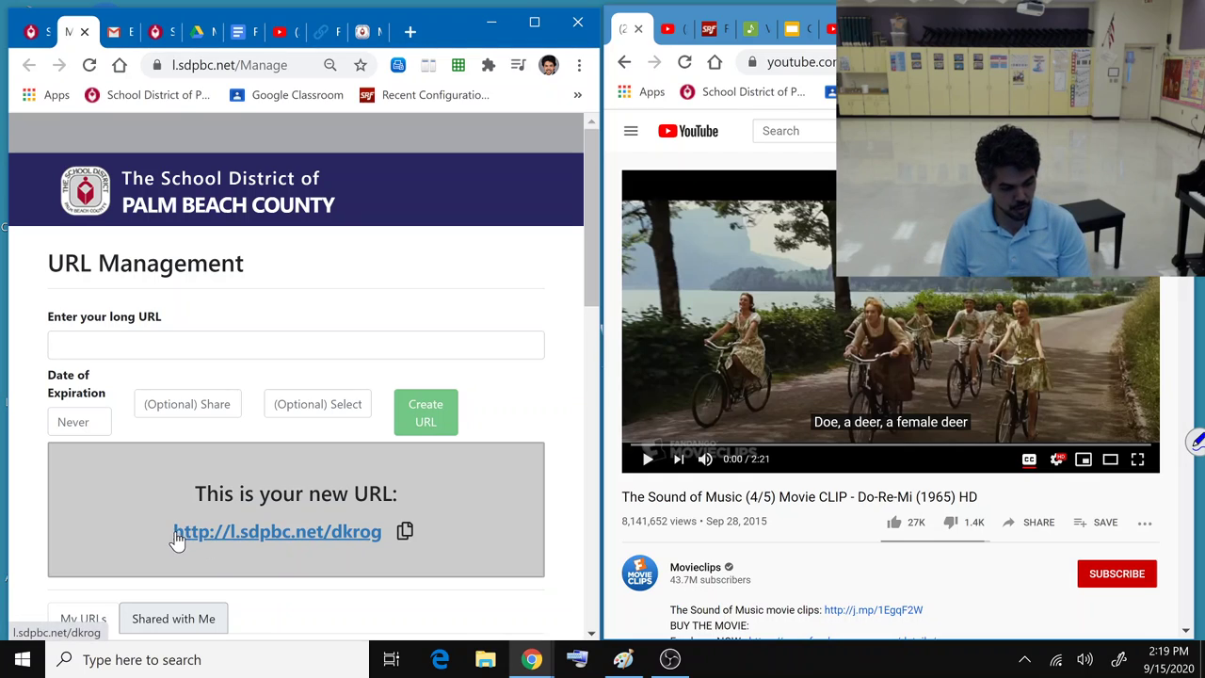
{"action": "left_click_drag", "start_coordinate": [176, 534], "coordinate": [383, 541]}
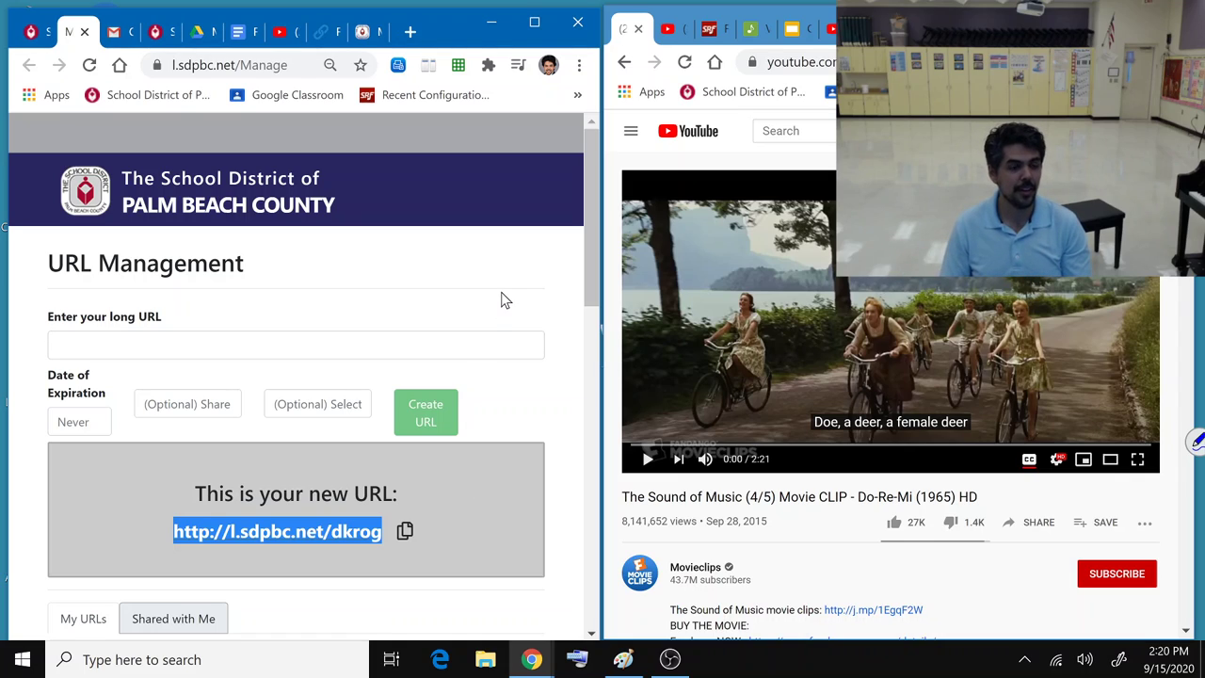
Step: Paste the Google Docs link into rb.gy and shorten it
{"action": "left_click", "coordinate": [325, 35]}
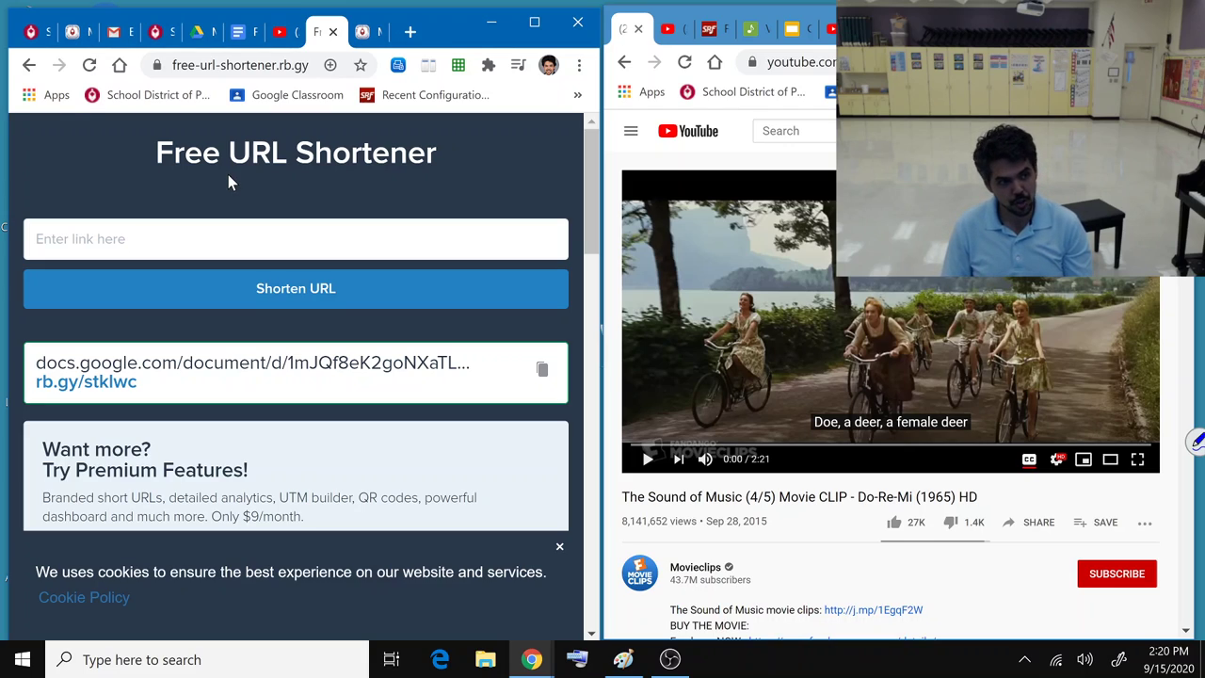
{"action": "left_click", "coordinate": [238, 240]}
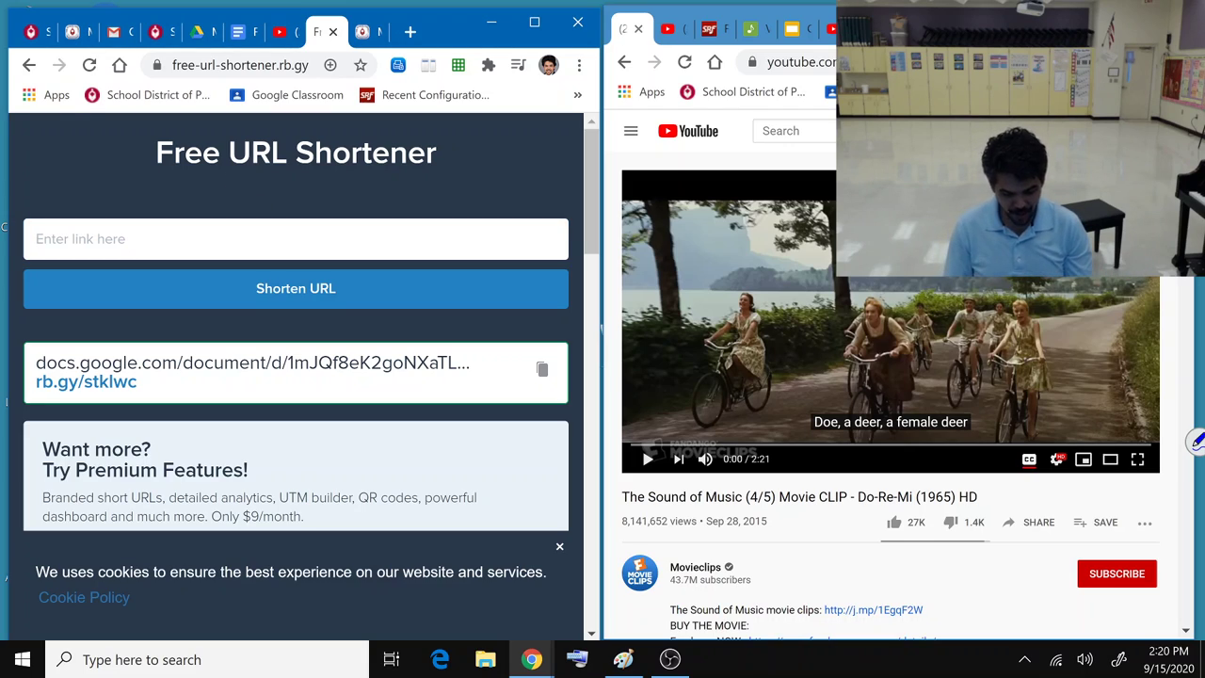
{"action": "left_click", "coordinate": [266, 290]}
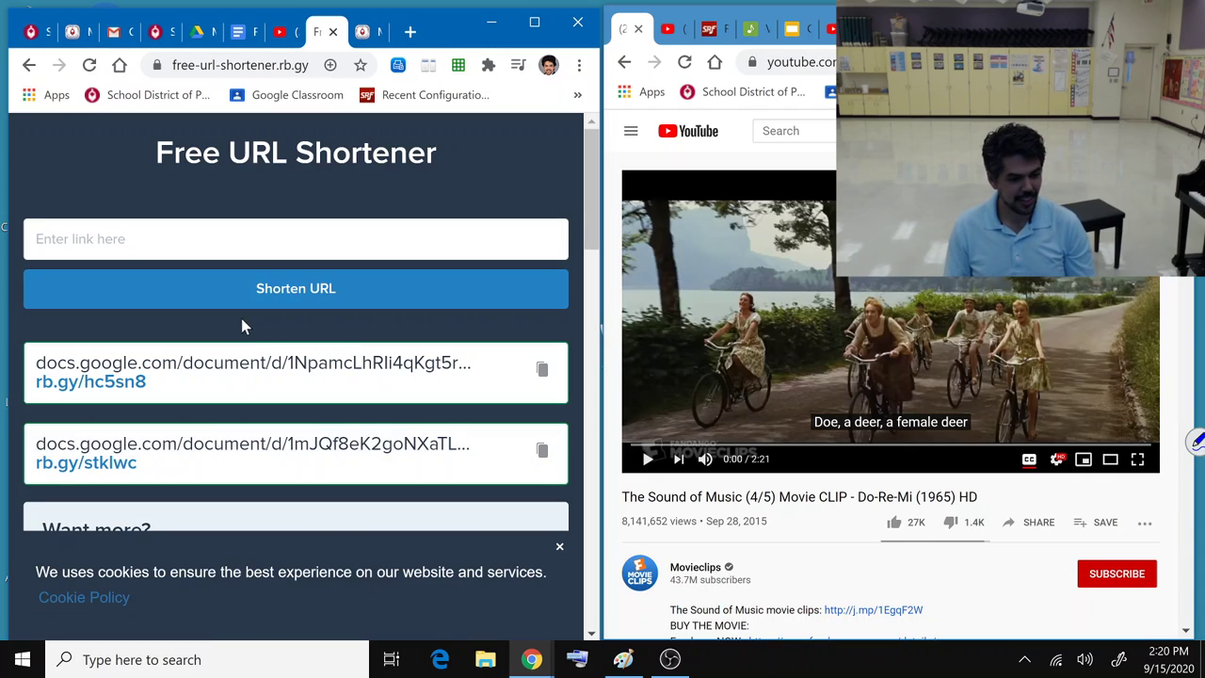
{"action": "left_click", "coordinate": [226, 239]}
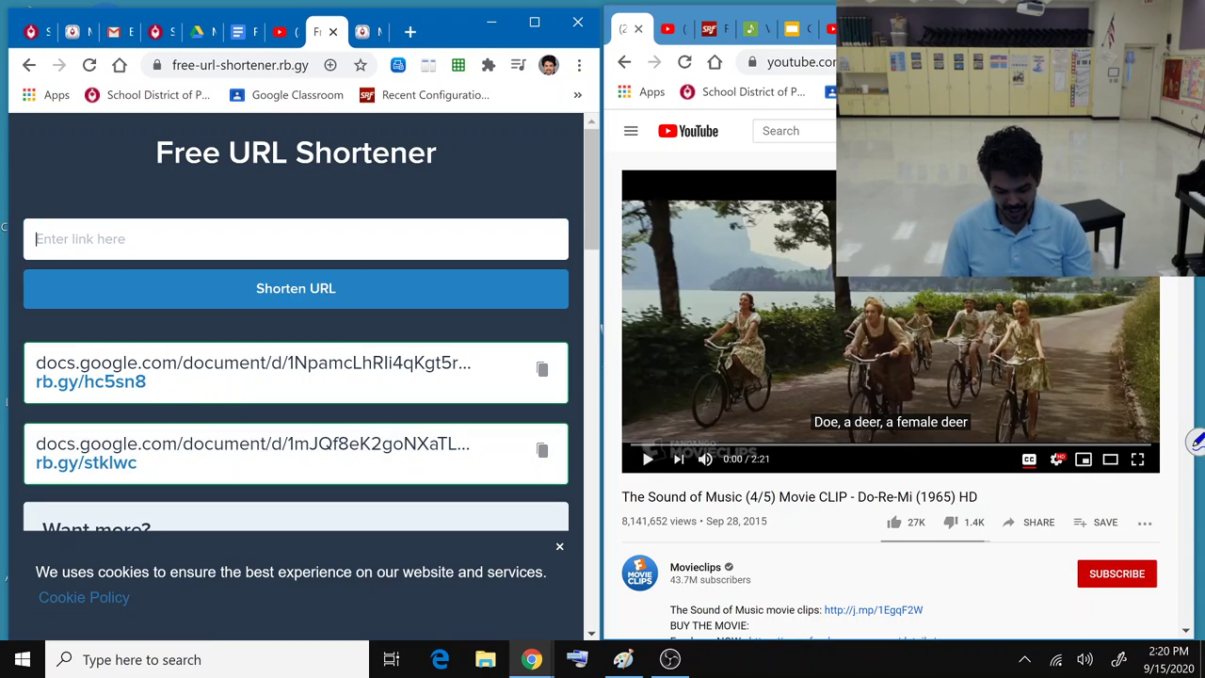
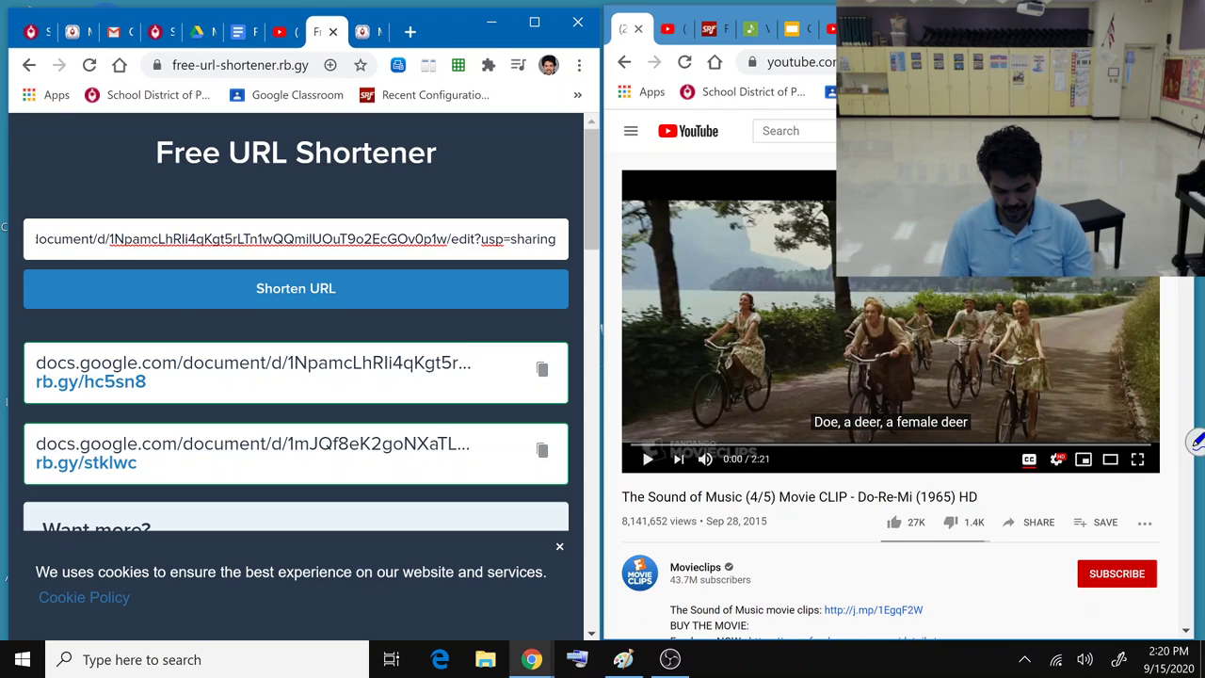
{"action": "key", "text": "shift+Left"}
{"action": "key", "text": "ctrl+a"}
{"action": "key", "text": "BackSpace"}
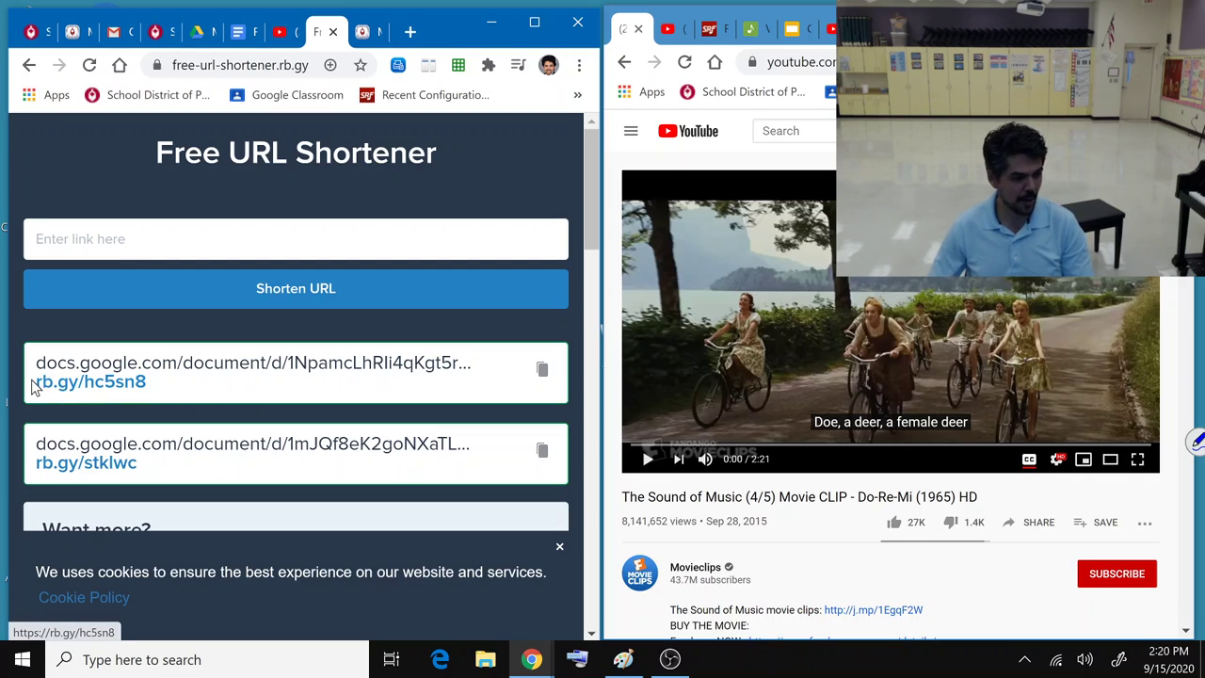
{"action": "left_click_drag", "start_coordinate": [28, 388], "coordinate": [151, 390]}
{"action": "key", "text": "ctrl+c"}
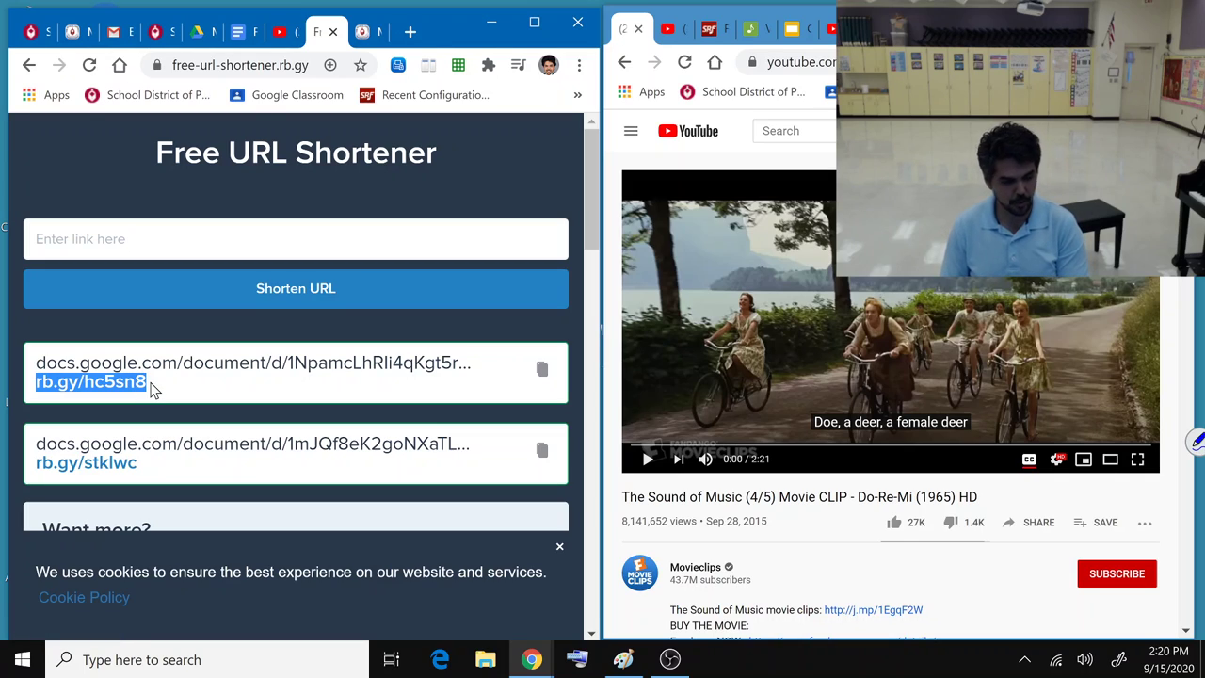
{"action": "left_click", "coordinate": [412, 33]}
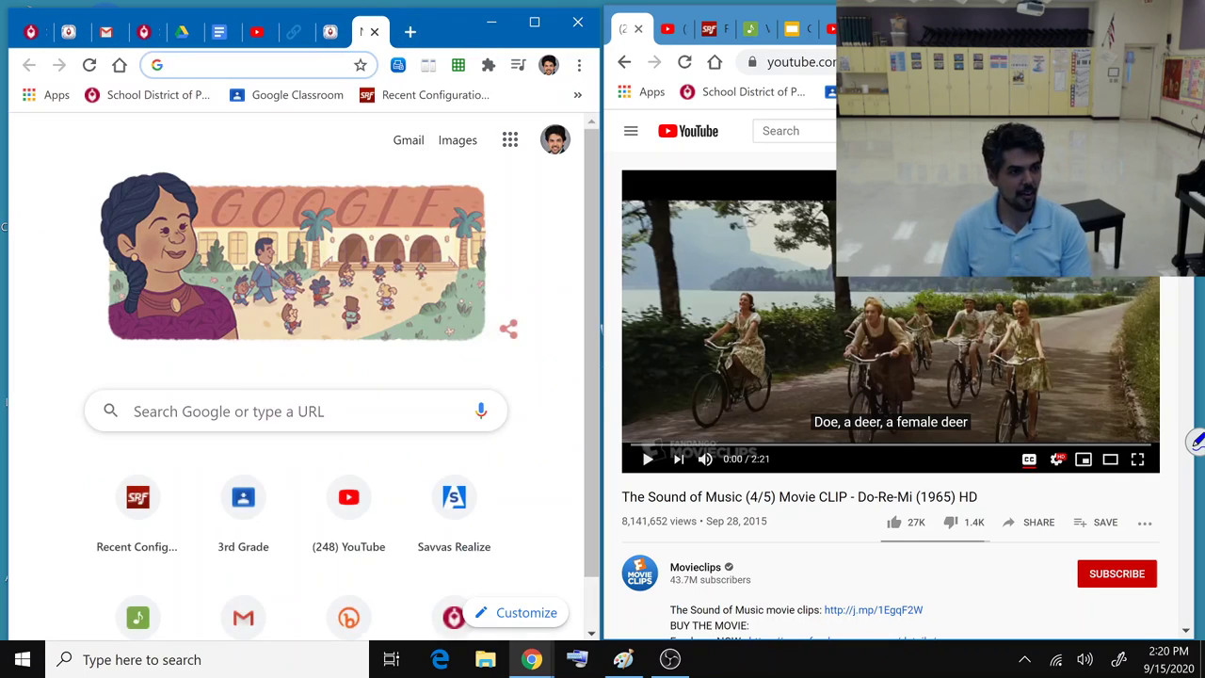
{"action": "key", "text": "ctrl+v"}
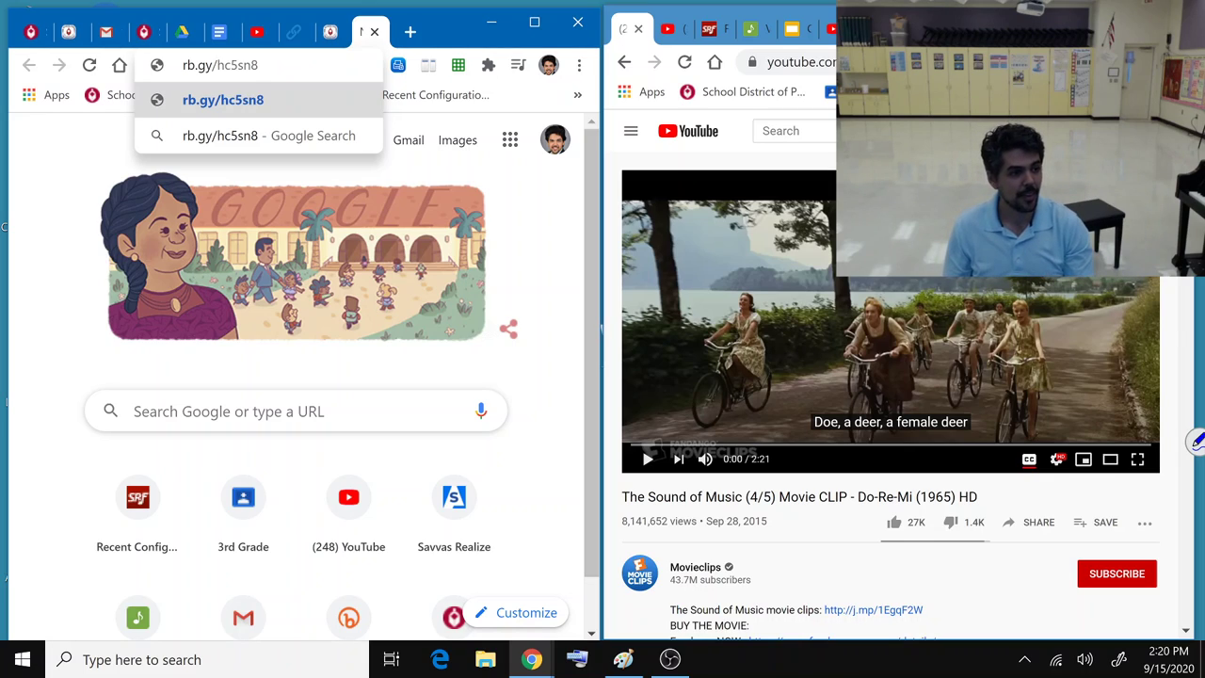
{"action": "key", "text": "Return"}
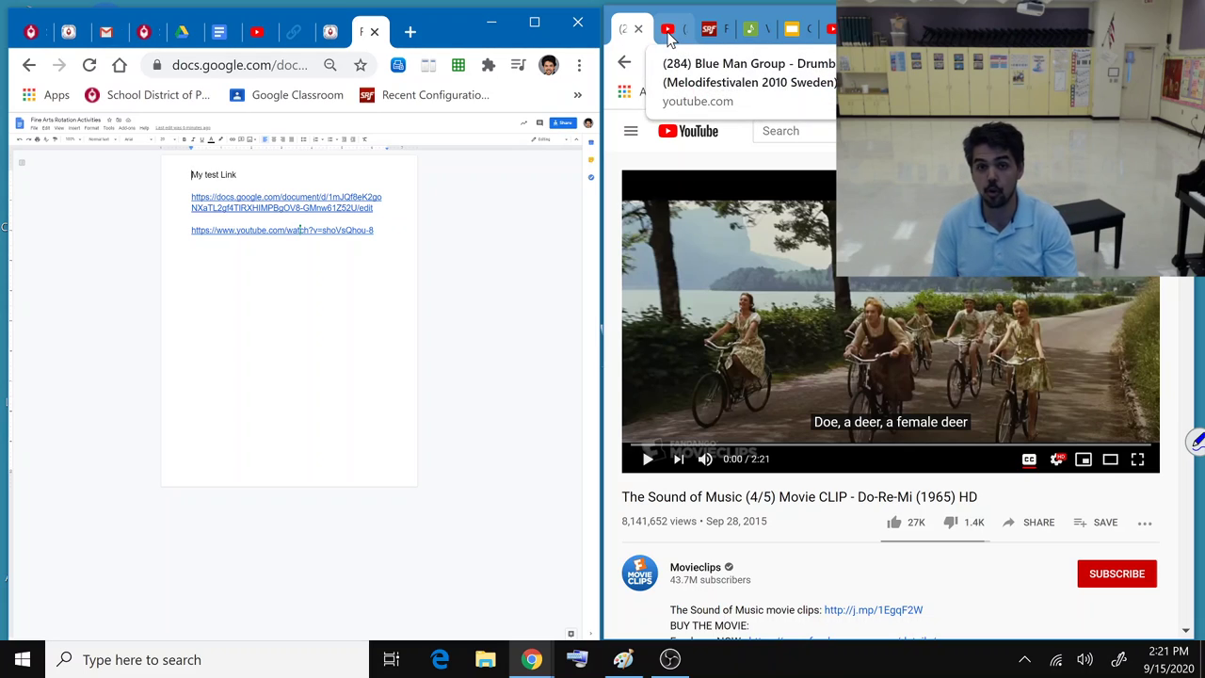
Step: Cycle through the right window's tabs until Gustavo Dudamel's Danzón No. 2 video is showing
{"action": "left_click", "coordinate": [670, 33]}
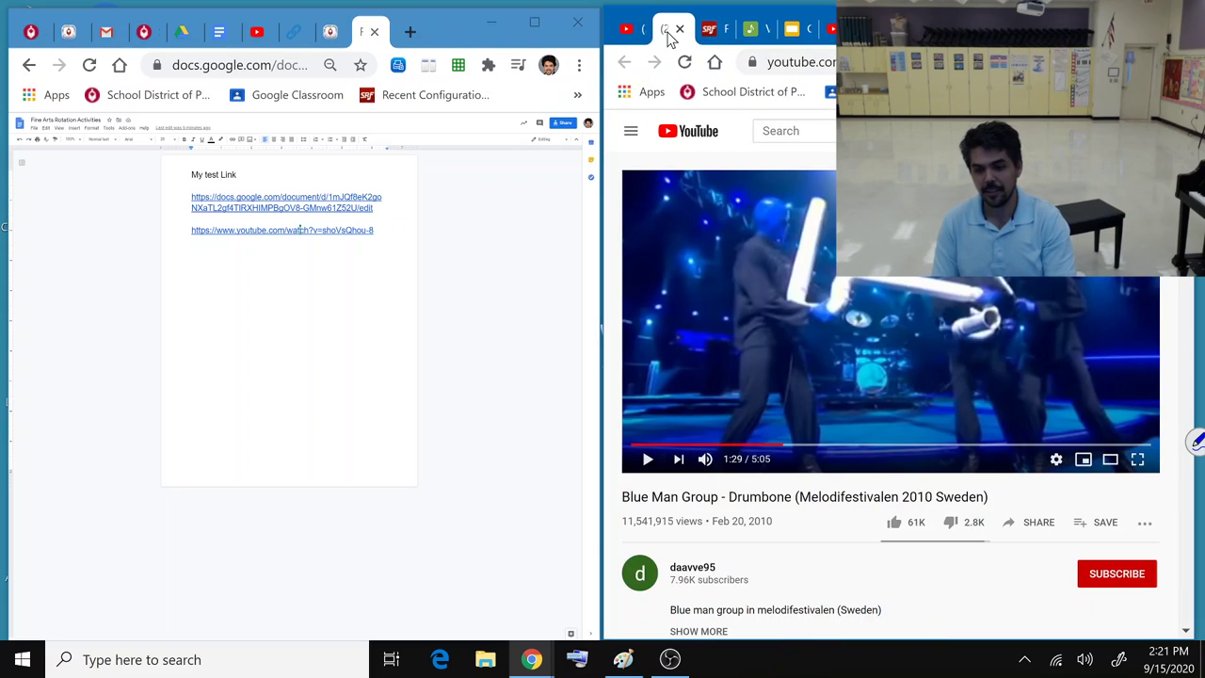
{"action": "left_click", "coordinate": [711, 35]}
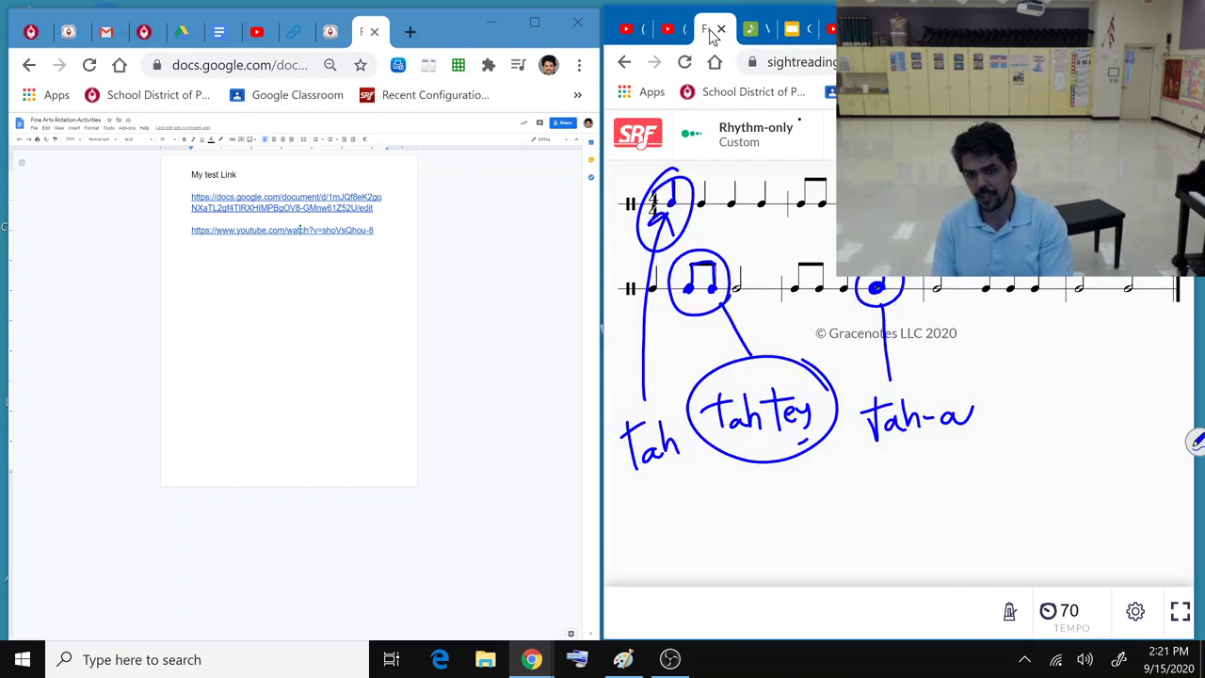
{"action": "left_click", "coordinate": [763, 36]}
{"action": "left_click", "coordinate": [792, 33]}
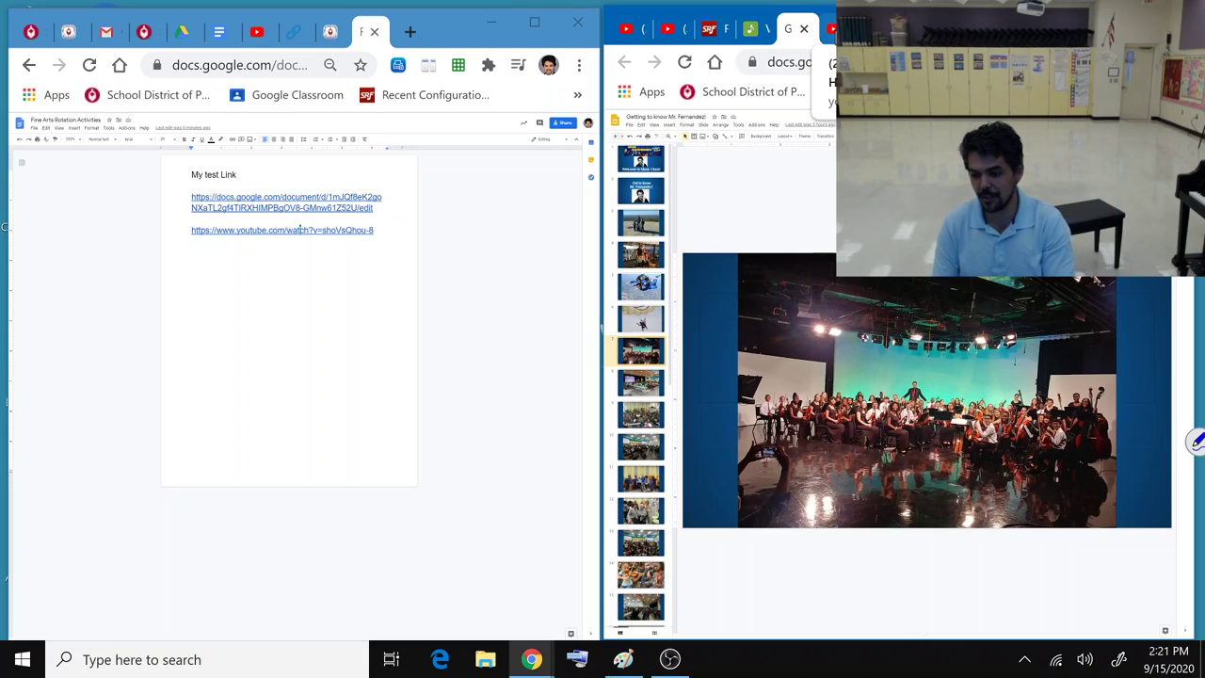
{"action": "left_click", "coordinate": [828, 29]}
{"action": "key", "text": "ctrl+Tab"}
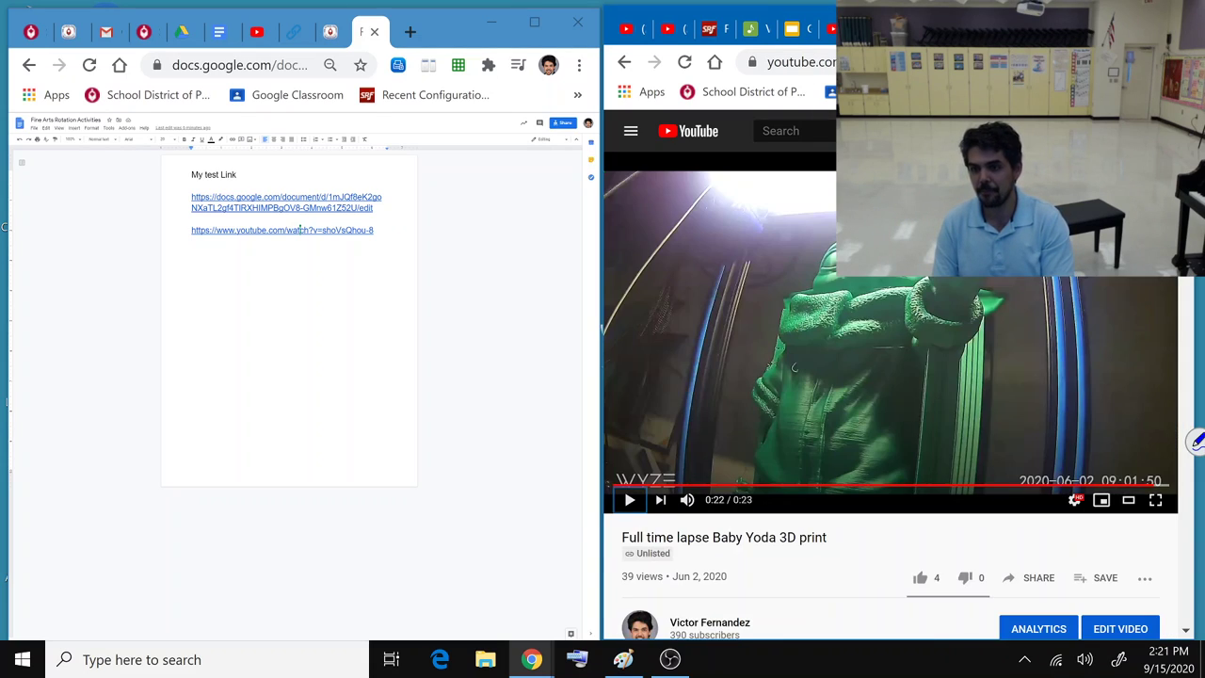
{"action": "key", "text": "ctrl+Tab"}
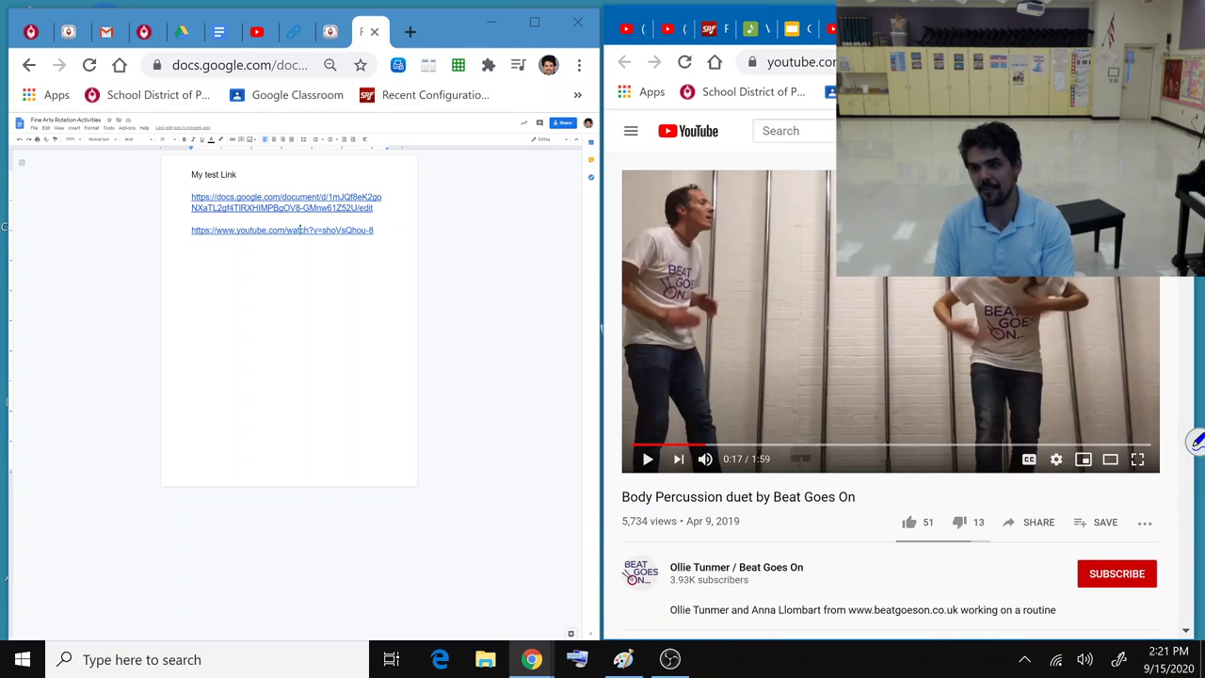
{"action": "key", "text": "ctrl+Tab"}
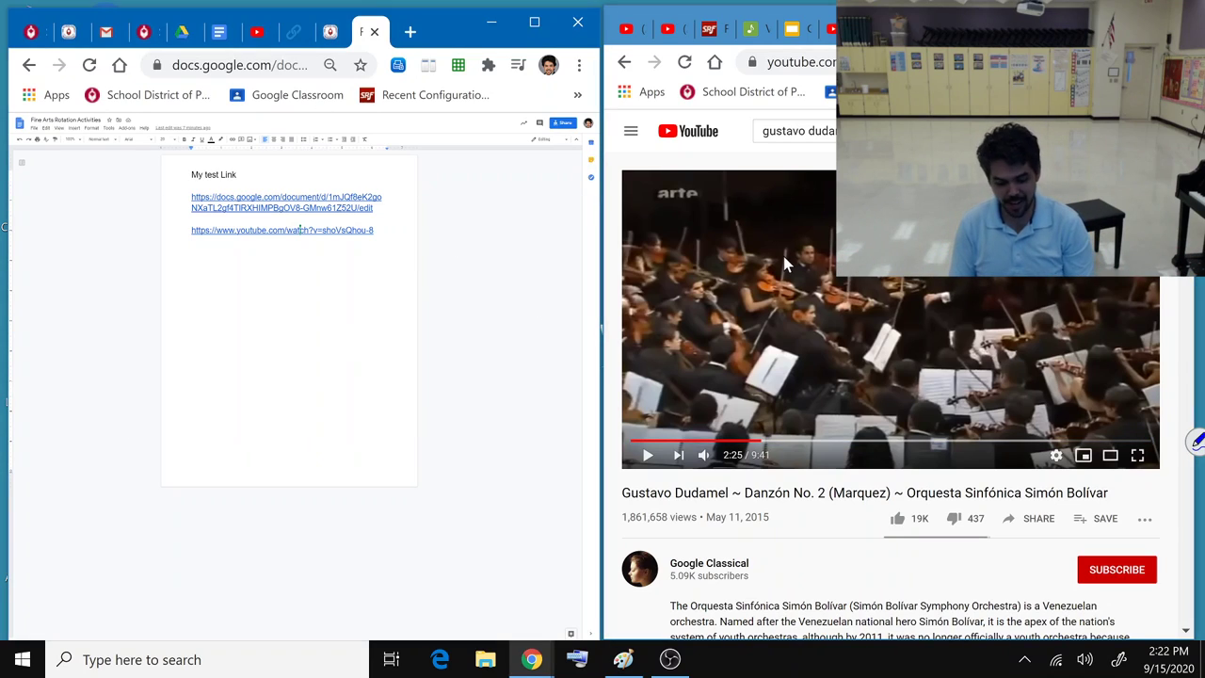
{"action": "key", "text": "alt+Tab"}
{"action": "key", "text": "alt+Tab"}
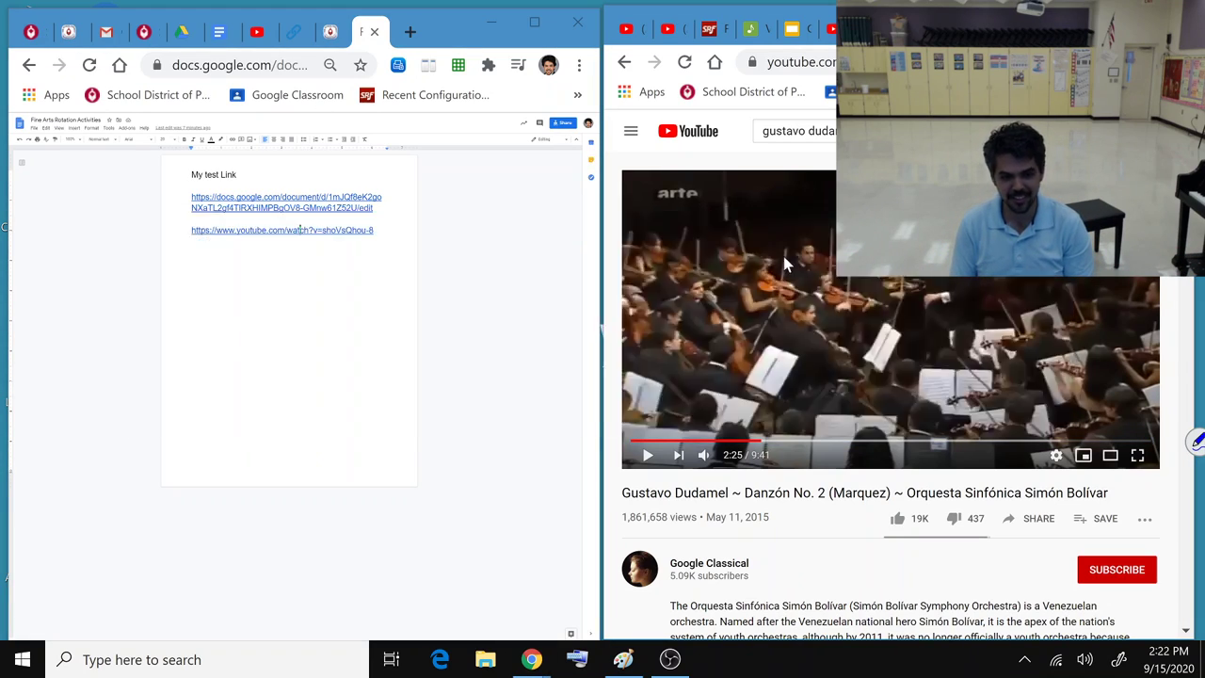